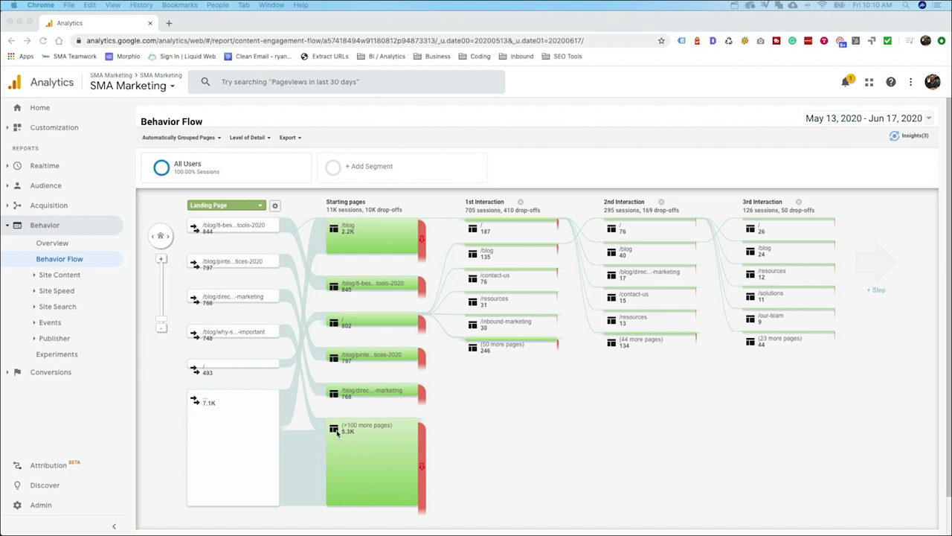
- Zoom the Behavior Flow chart in and out, then raise Level of Detail to 43 connections
left_click(163, 320)
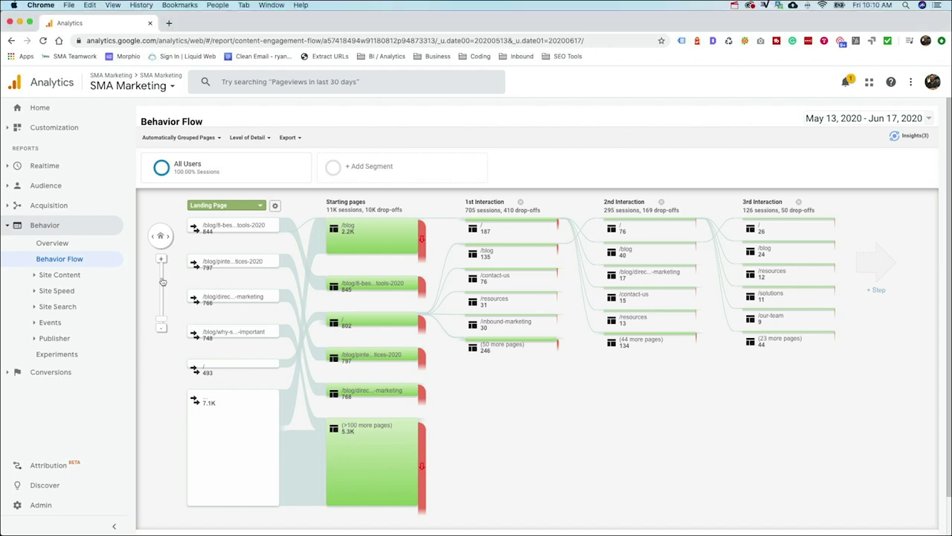
left_click(162, 283)
left_click(162, 274)
left_click_drag(162, 274, 162, 331)
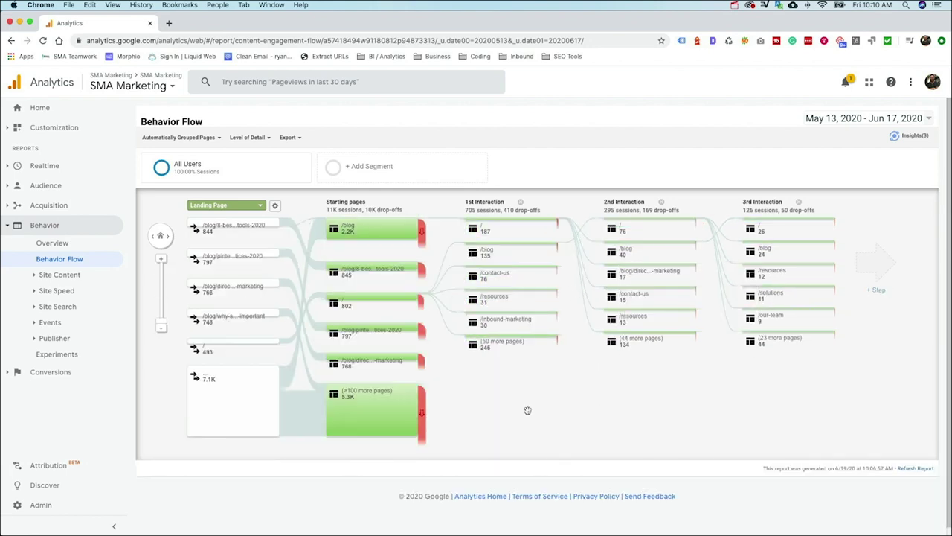
left_click(250, 137)
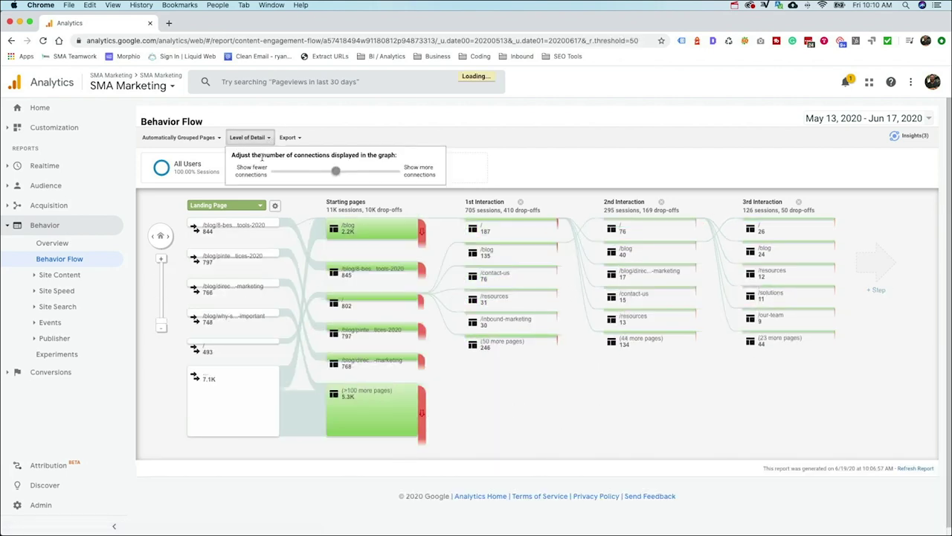
mouse_move(333, 171)
left_mouse_down()
mouse_move(395, 171)
mouse_move(309, 171)
mouse_move(344, 171)
left_mouse_up()
left_click(431, 129)
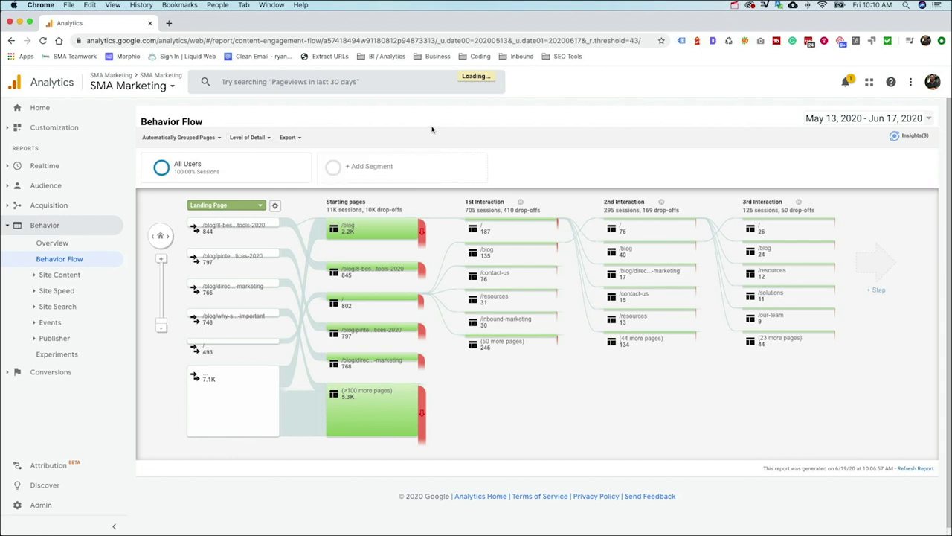
mouse_move(378, 227)
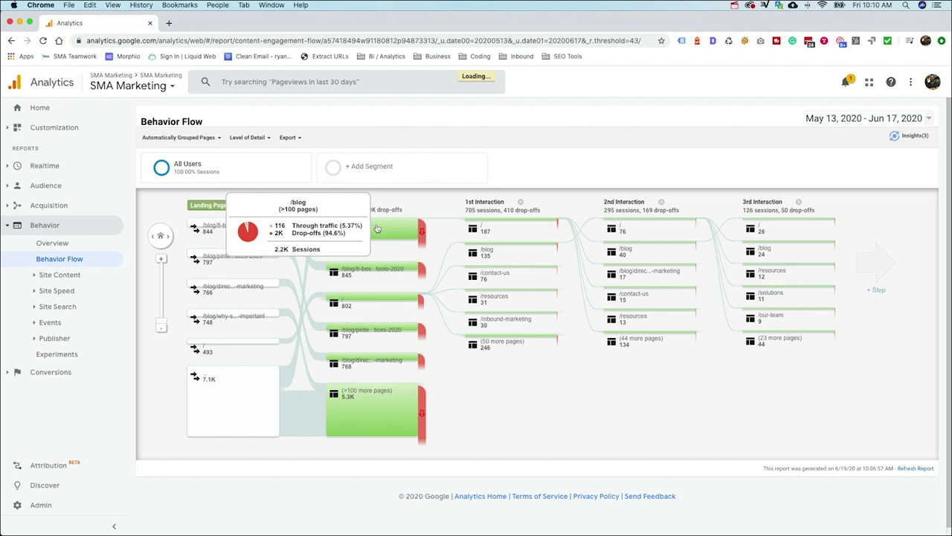
mouse_move(381, 298)
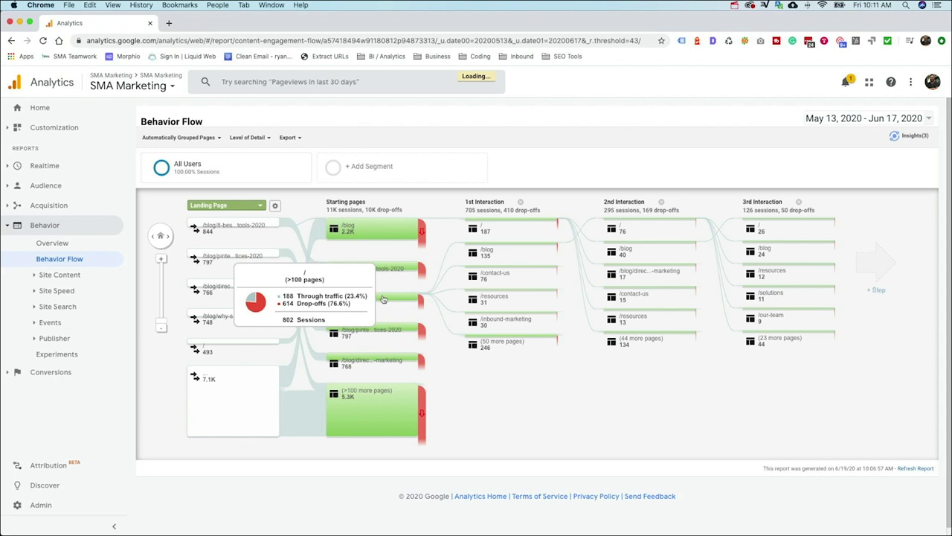
mouse_move(483, 254)
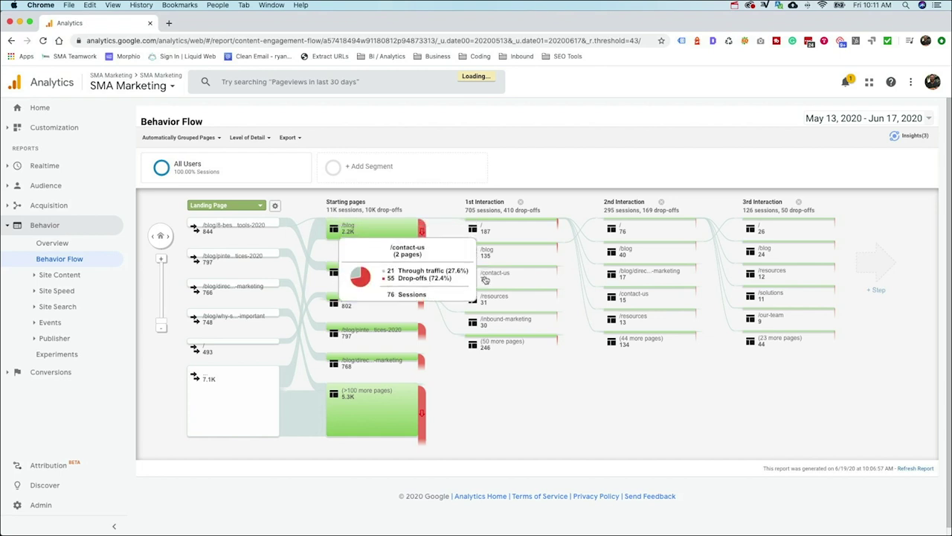
mouse_move(498, 340)
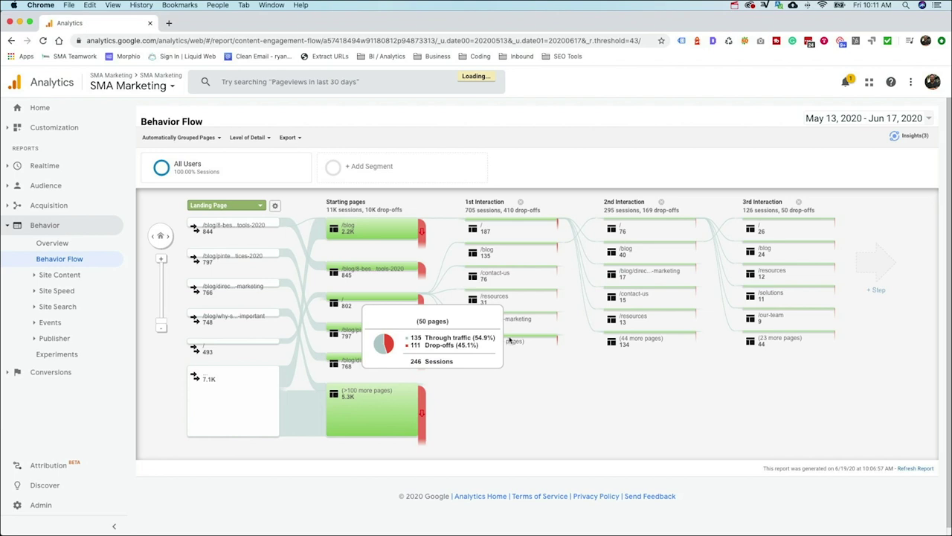
left_click(510, 341)
left_click(525, 338)
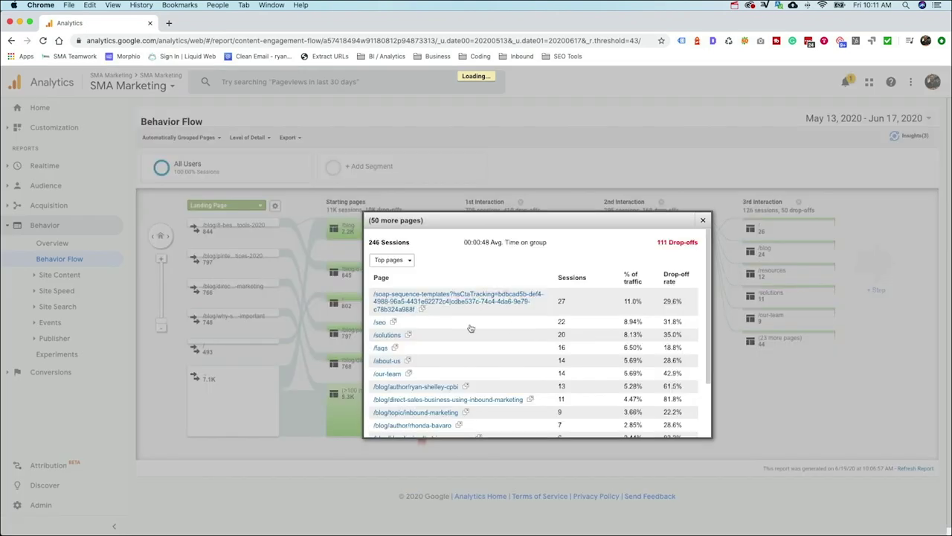
scroll(439, 296, "down", 1)
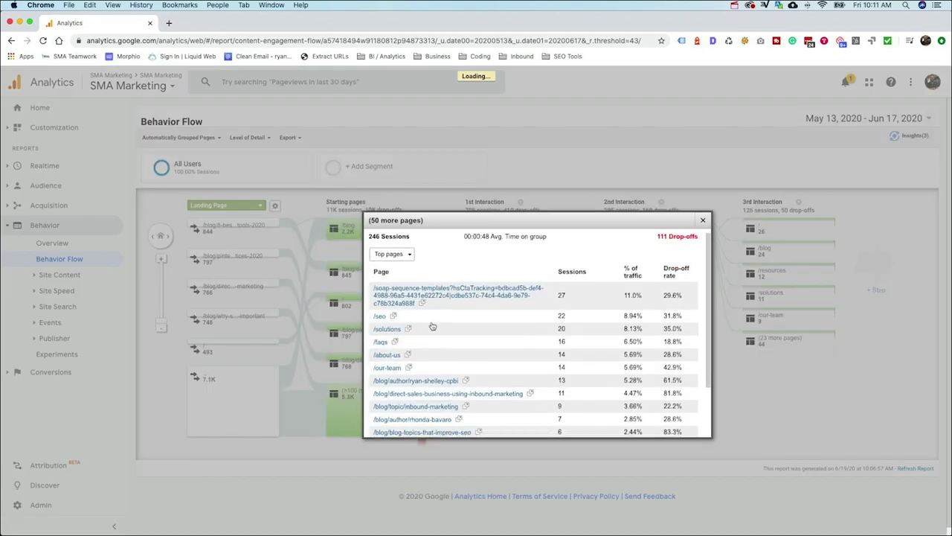
scroll(631, 290, "down", 5)
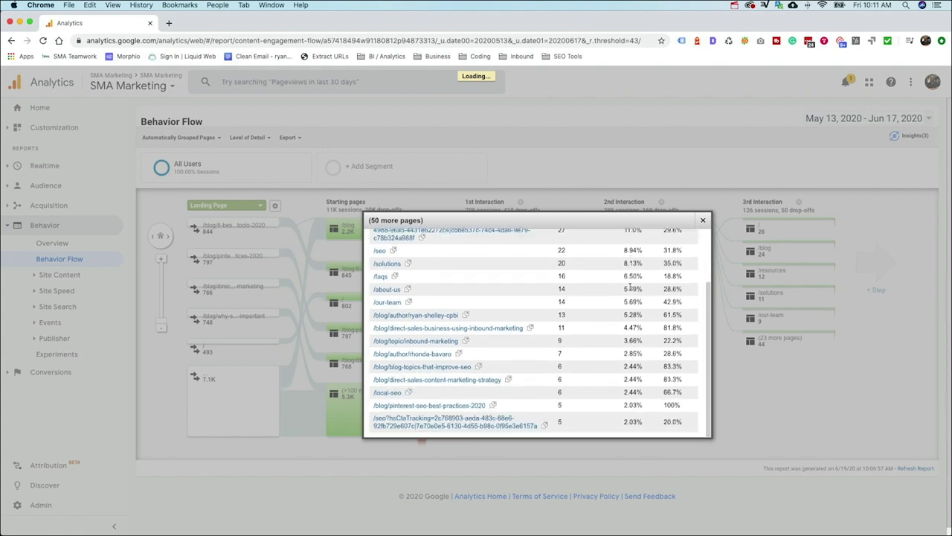
left_click(700, 213)
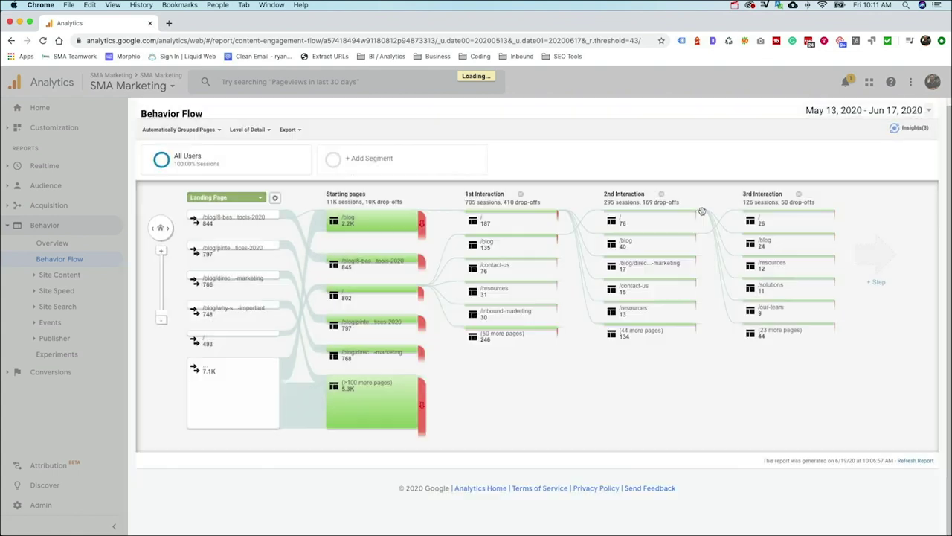
- Scroll back to the top of Behavior Flow and inspect the 2nd Interaction node
scroll(446, 365, "up", 1)
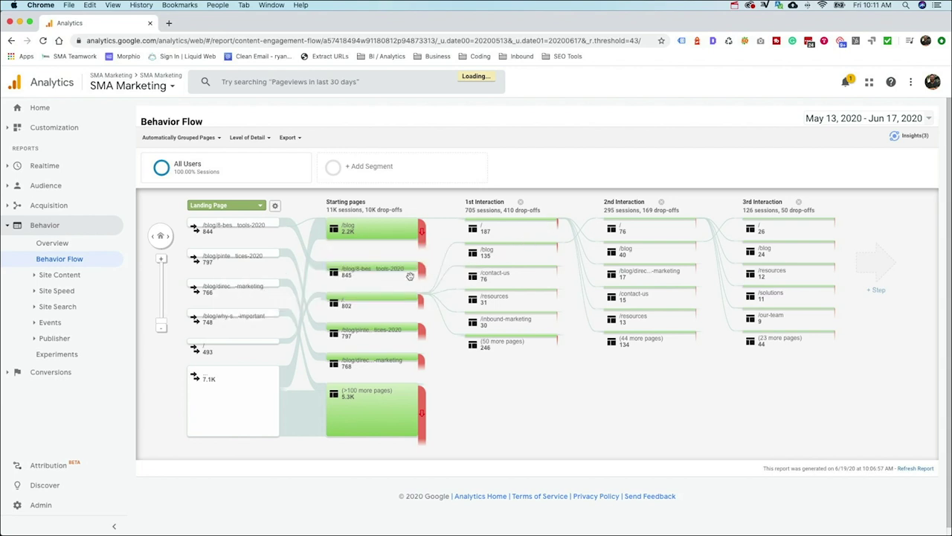
mouse_move(636, 220)
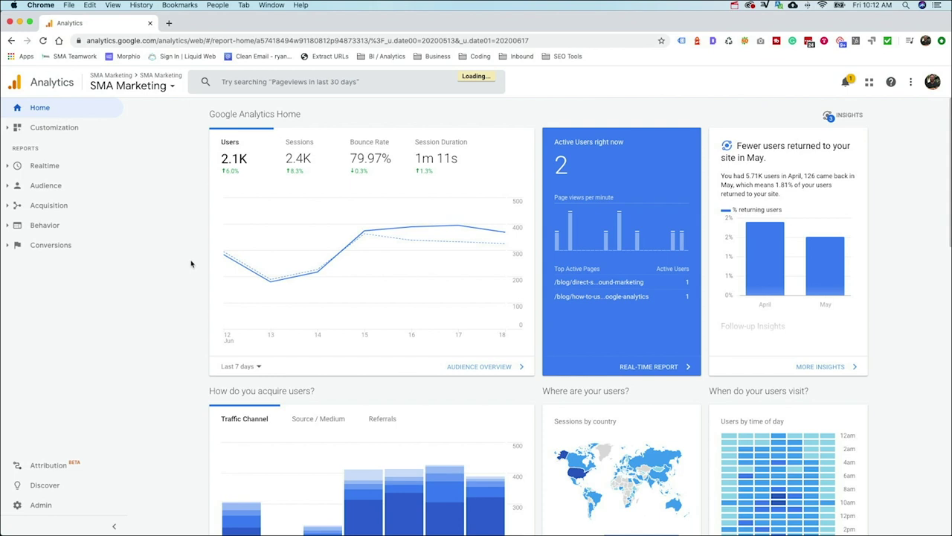
- Open the Audience > Users Flow report, broken down by Country
left_click(12, 186)
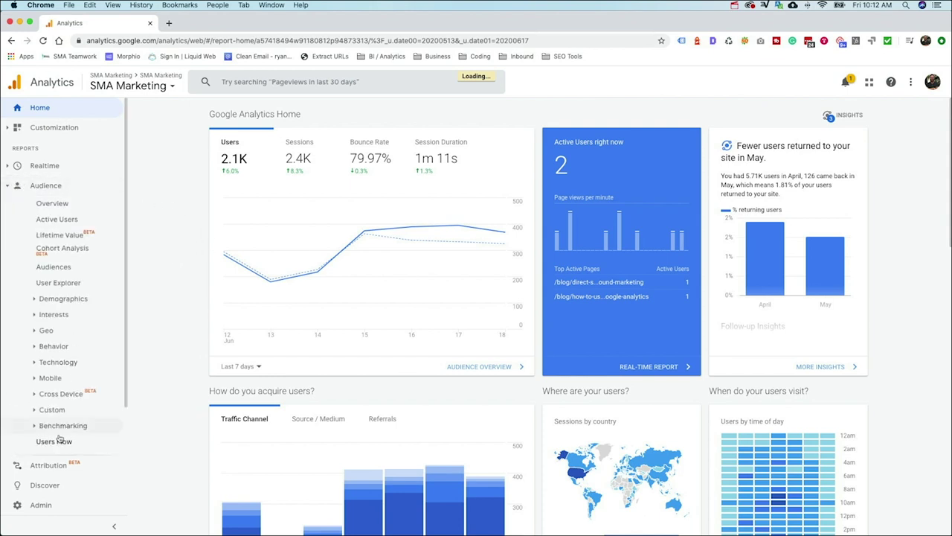
left_click(58, 442)
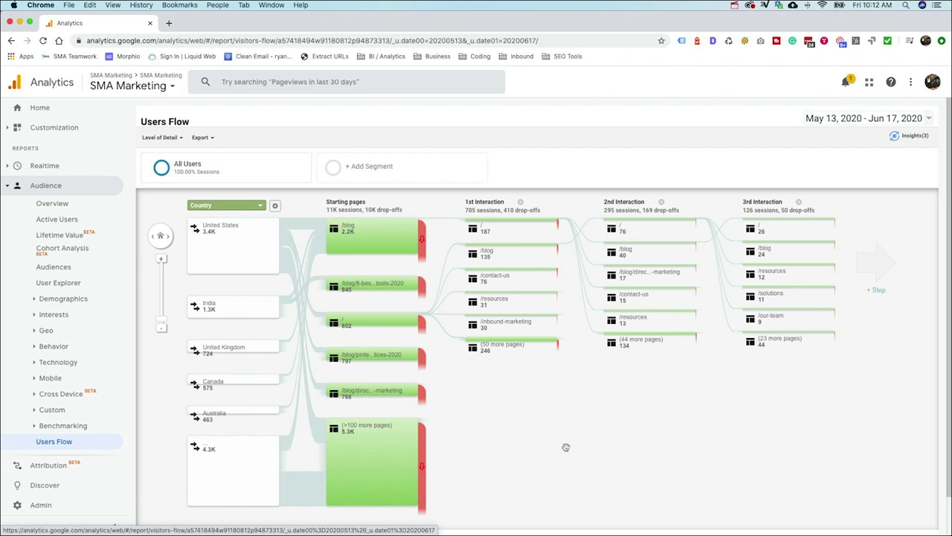
- Change the Users Flow starting dimension from Country to Acquisition > Default Channel Grouping
left_click(260, 206)
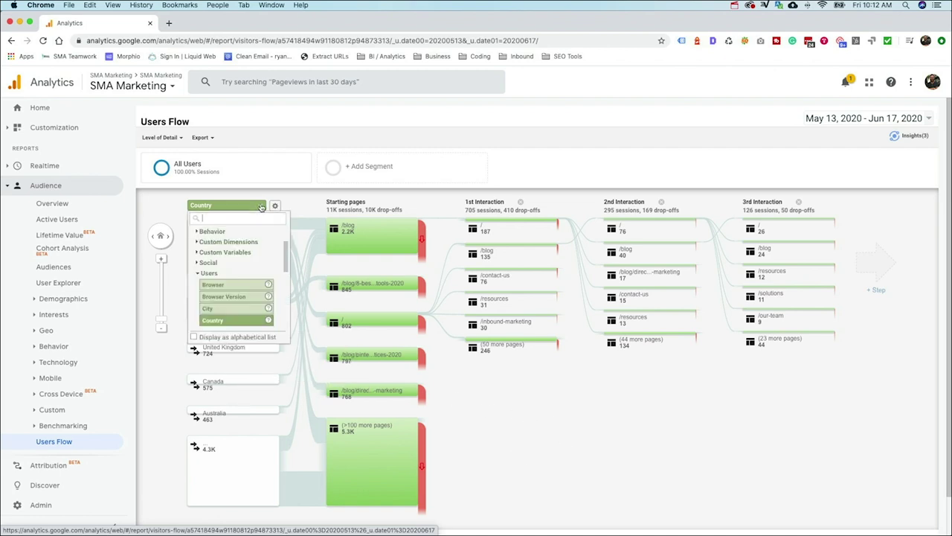
scroll(226, 294, "down", 2)
scroll(229, 268, "down", 4)
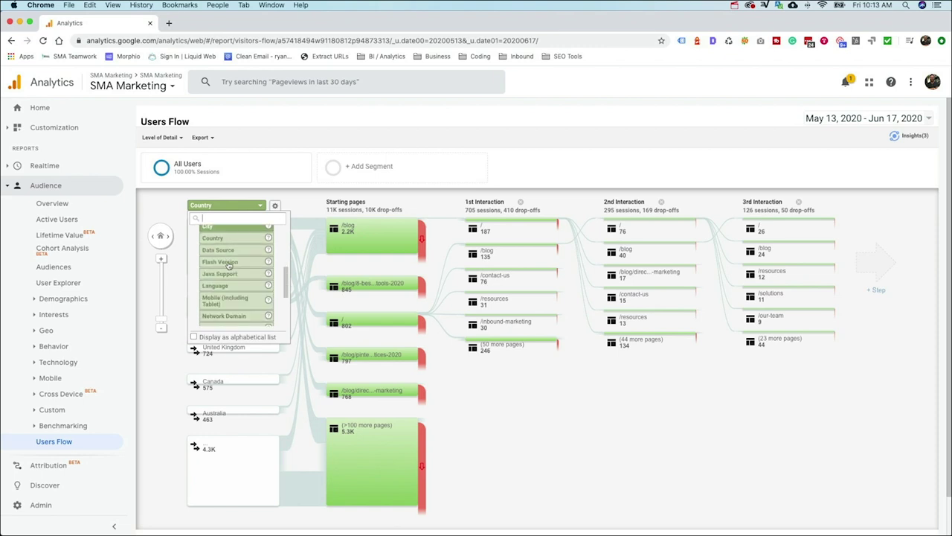
scroll(229, 267, "up", 2)
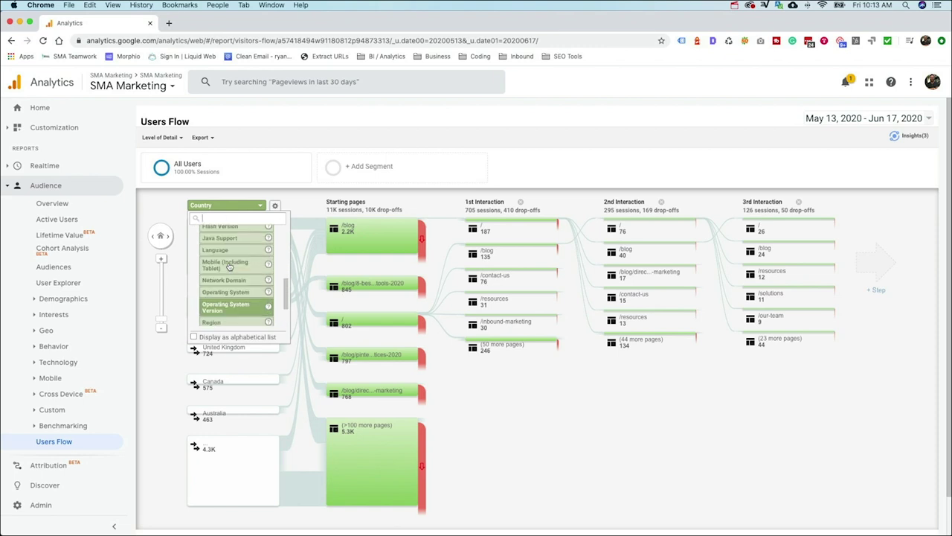
type("ch")
left_click(228, 269)
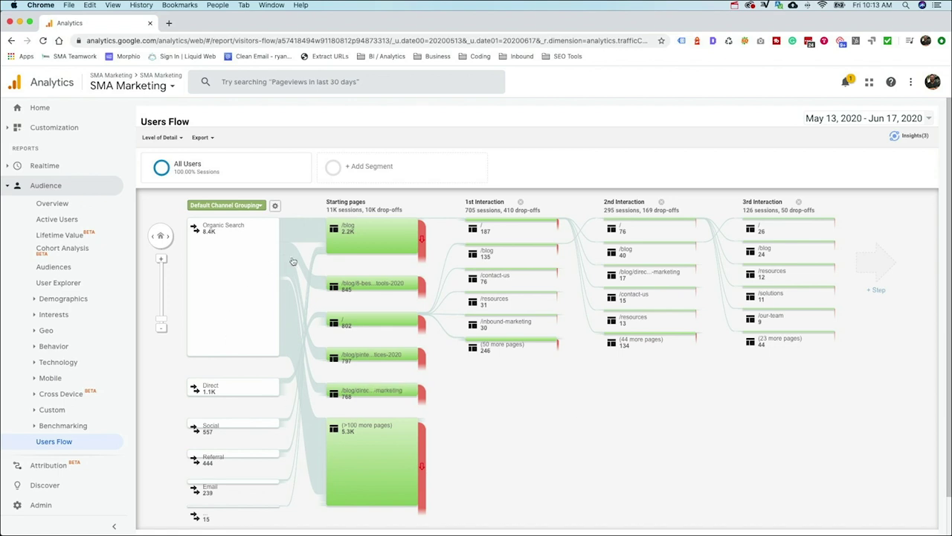
- Highlight Organic Search traffic through the flow and review the (>100 more pages) group details
left_click(231, 263)
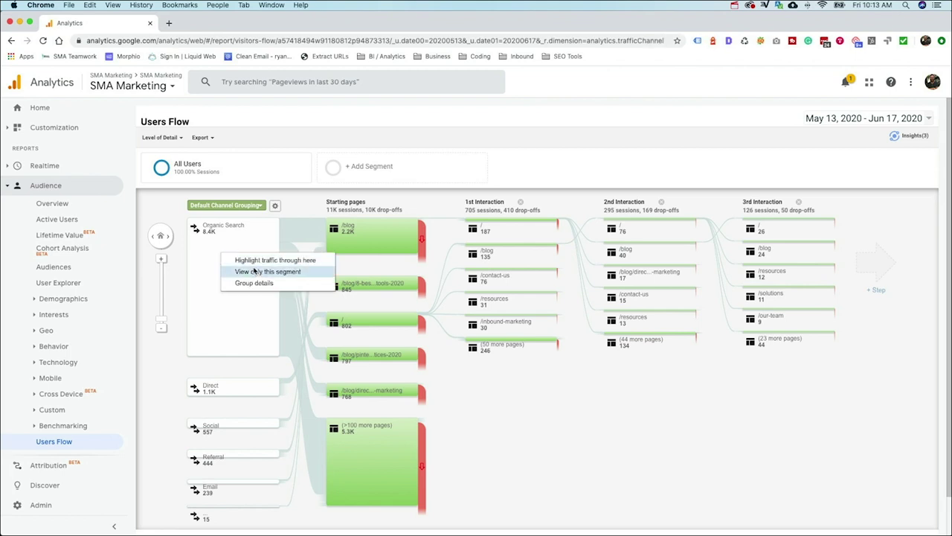
left_click(254, 265)
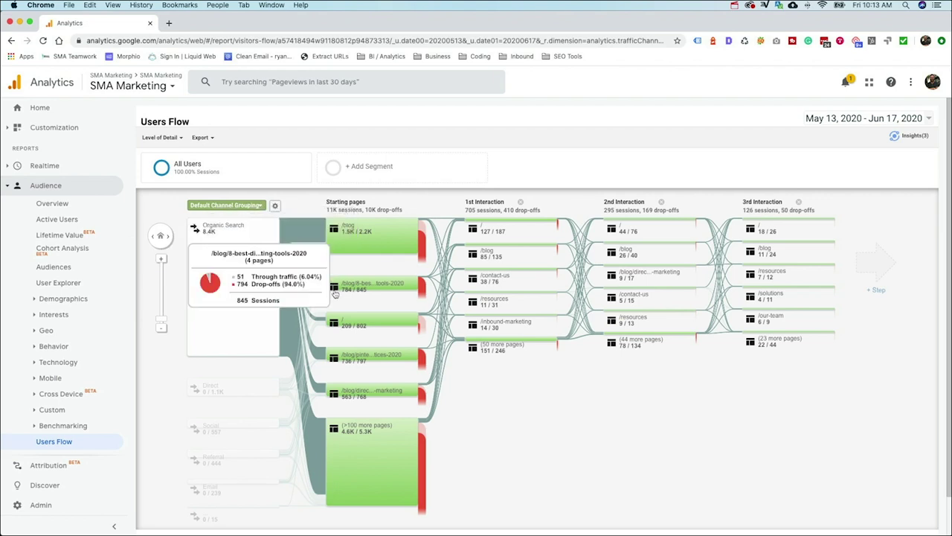
mouse_move(409, 444)
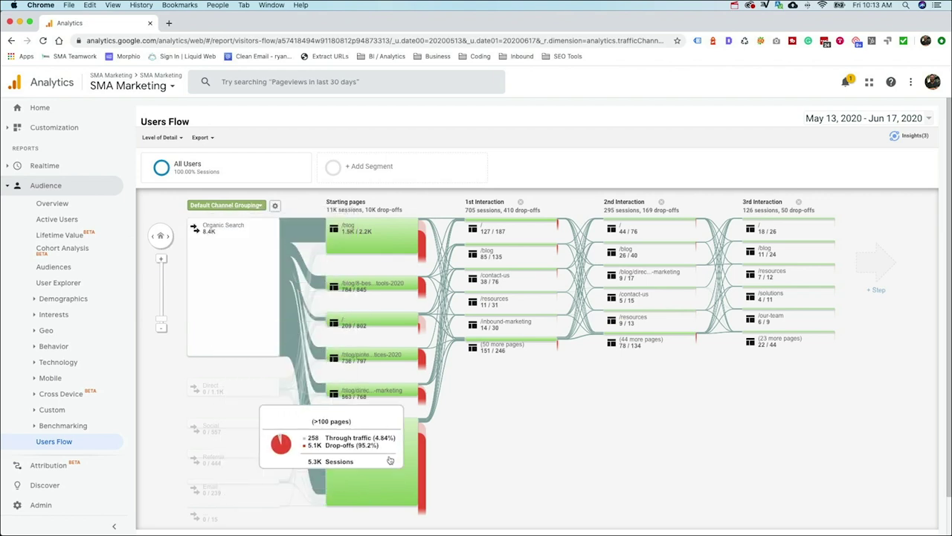
left_click(384, 437)
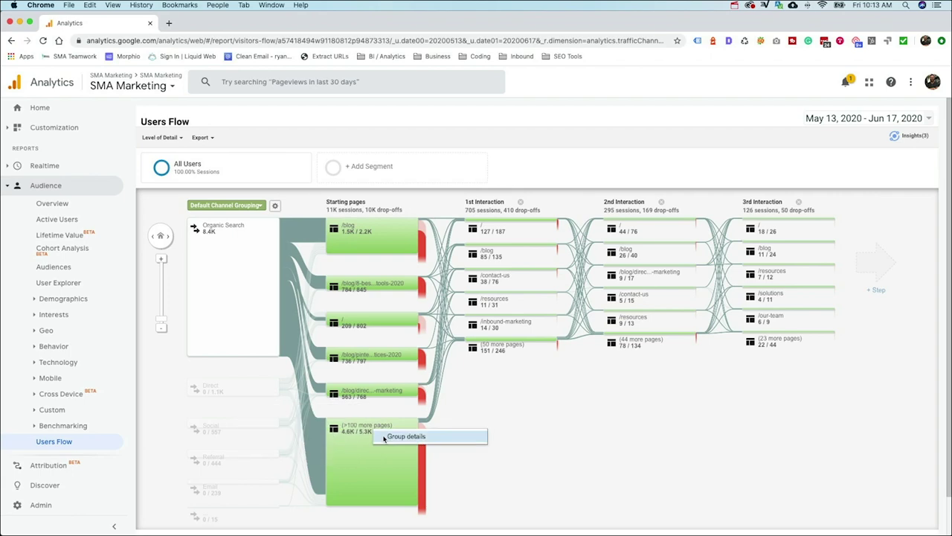
left_click(392, 437)
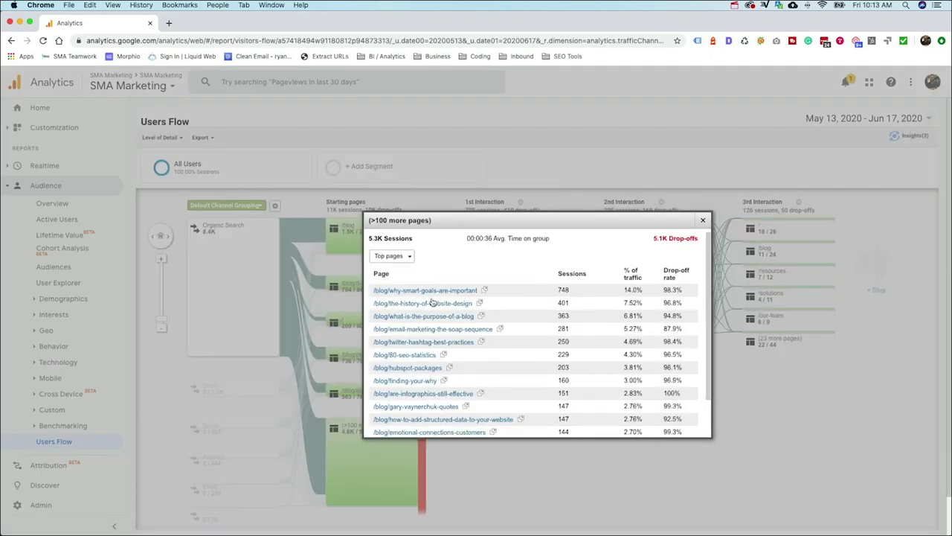
scroll(432, 302, "down", 2)
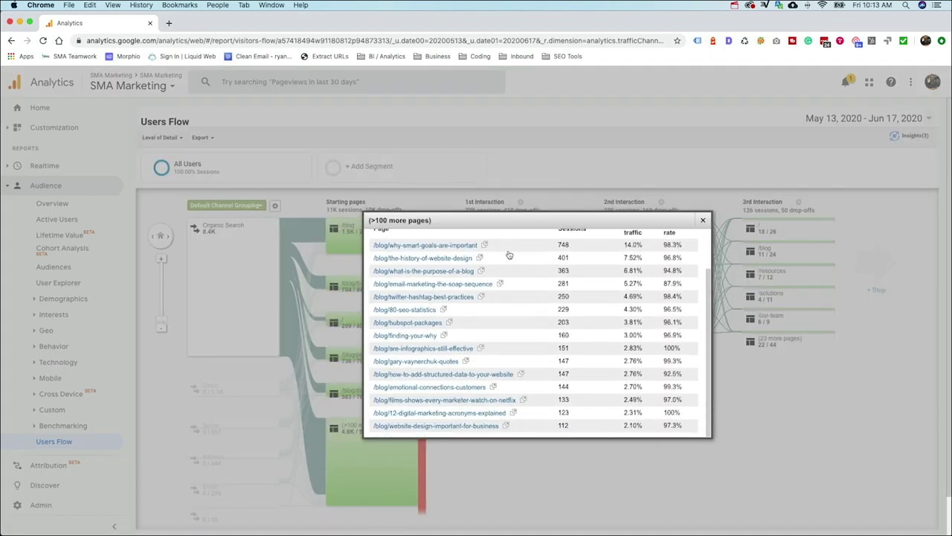
left_click(702, 220)
mouse_move(351, 233)
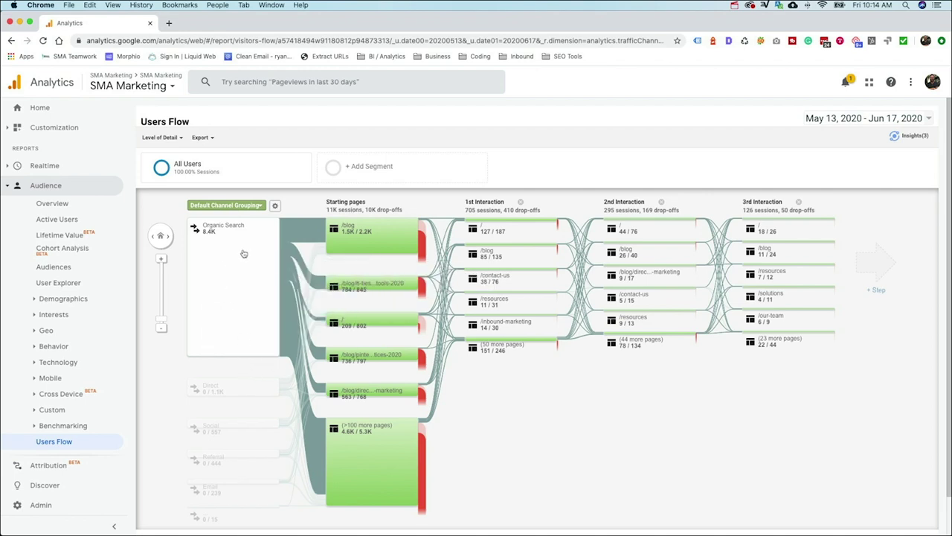
- Check session counts on the highlighted flow links, then bring up the Organic Search node's menu
mouse_move(284, 297)
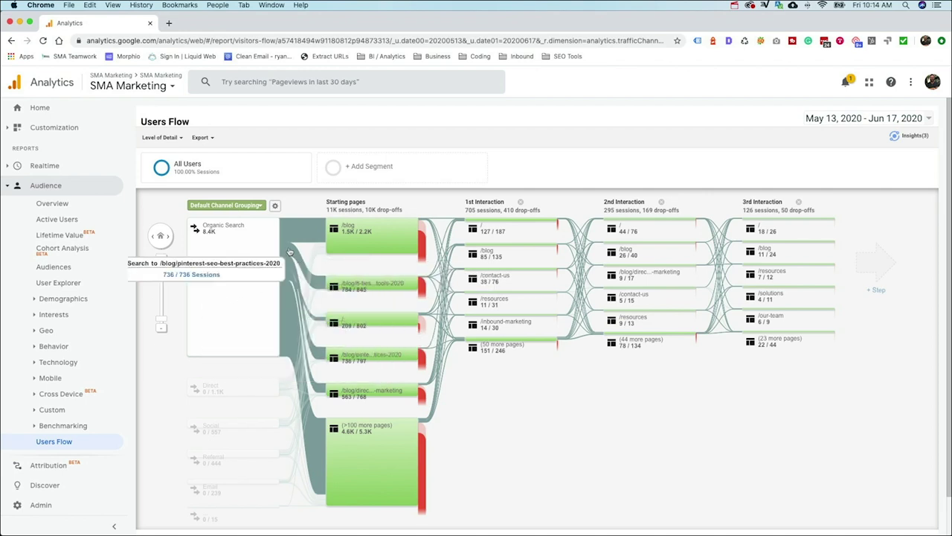
mouse_move(449, 266)
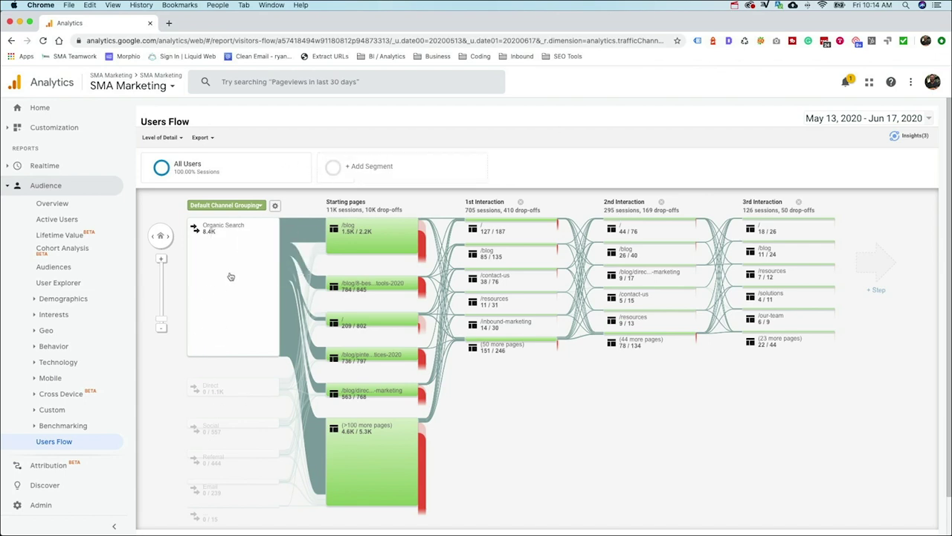
scroll(230, 275, "down", 1)
left_click(237, 246)
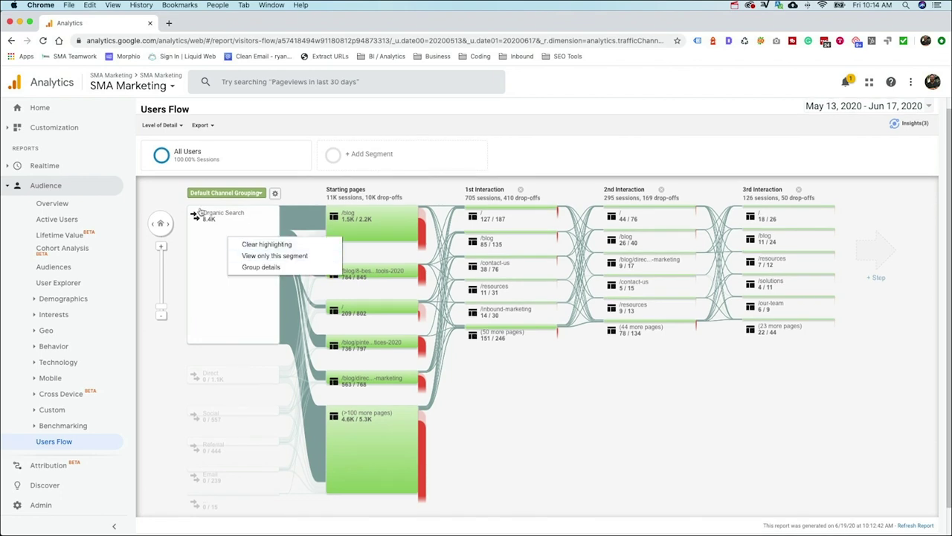
- Clear the Organic Search highlighting and review starting pages: 11K sessions, 10K drop-offs
left_click(266, 245)
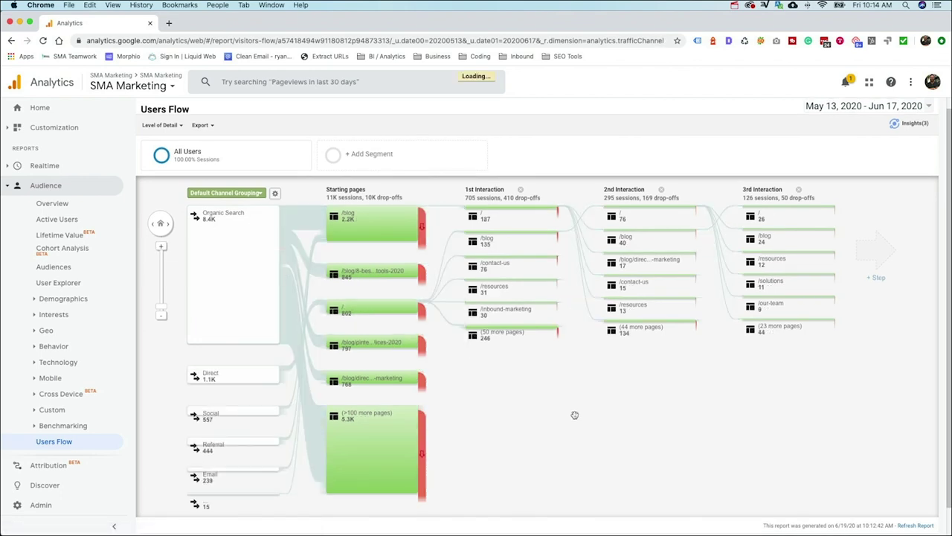
scroll(576, 415, "down", 1)
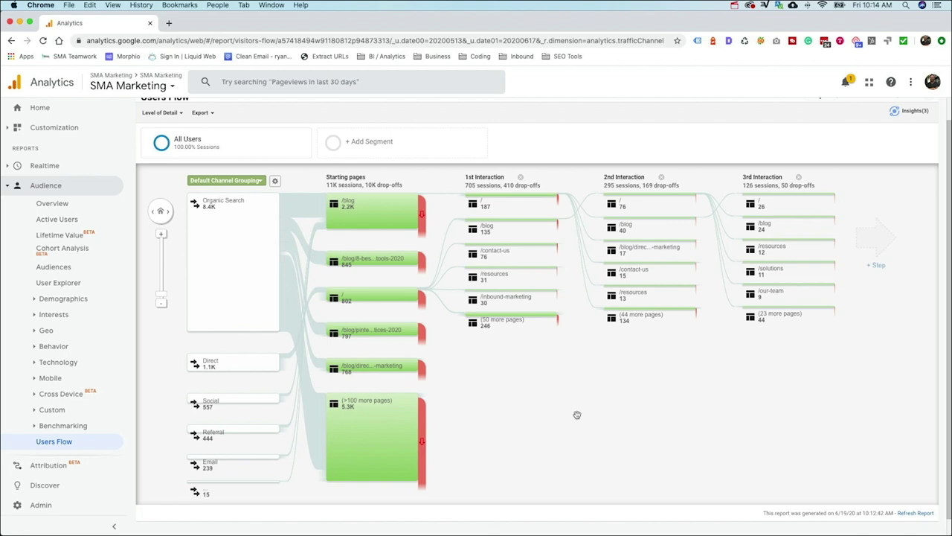
scroll(576, 414, "up", 2)
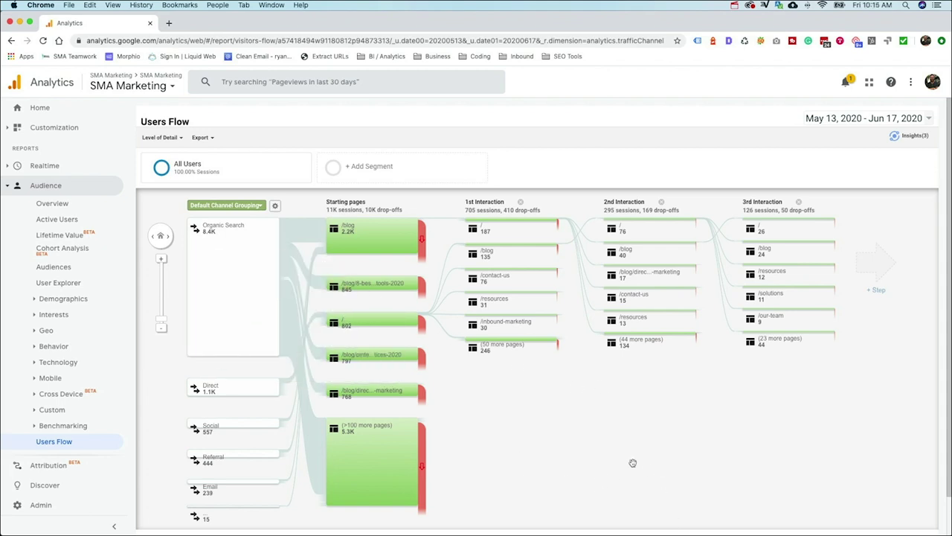
mouse_move(383, 237)
mouse_move(372, 290)
mouse_move(356, 326)
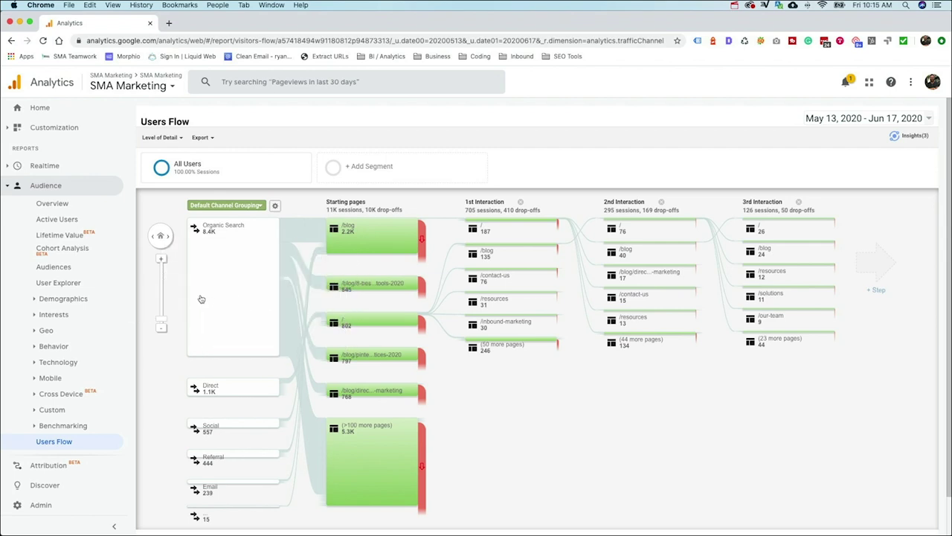